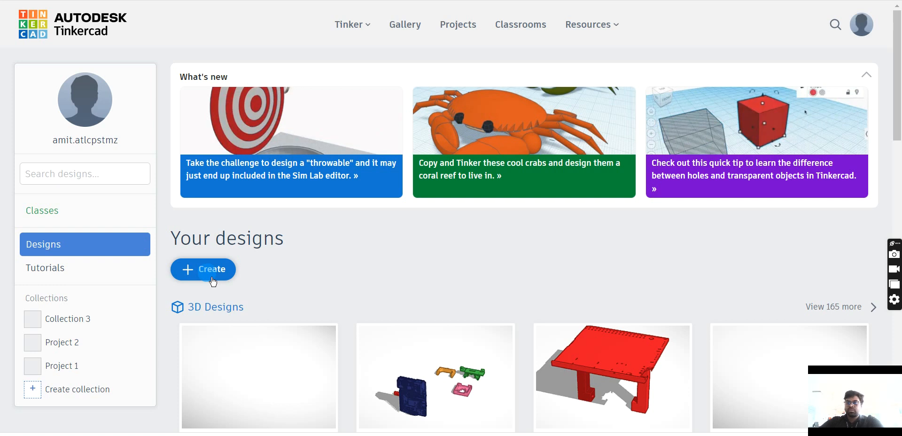
- Create a new circuit design and place a small breadboard in the workspace
click(212, 276)
click(235, 346)
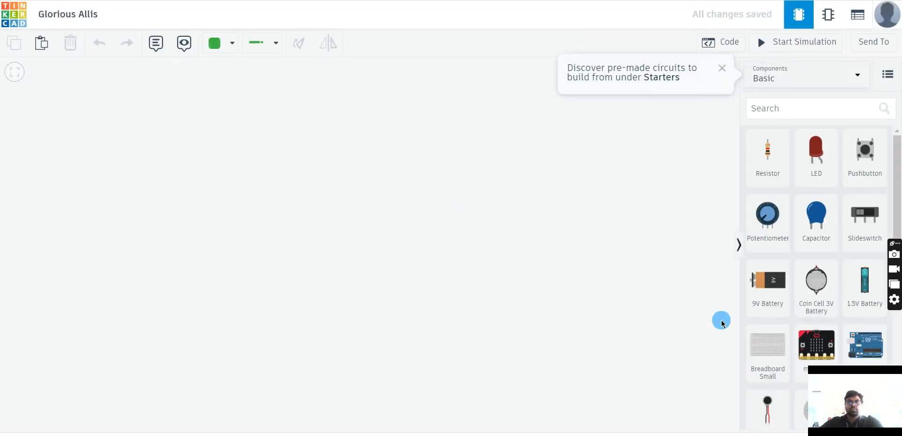
click(785, 348)
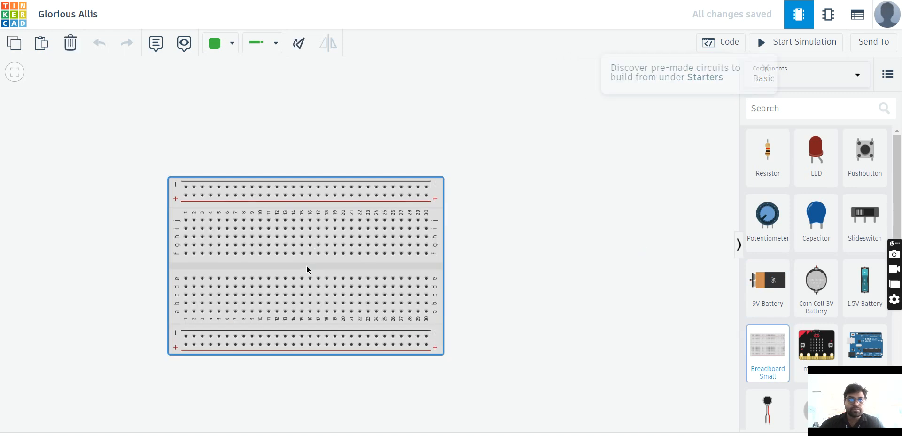
click(306, 266)
- Add two resistors side by side in the empty area beside the breadboard
click(767, 172)
click(480, 196)
click(768, 178)
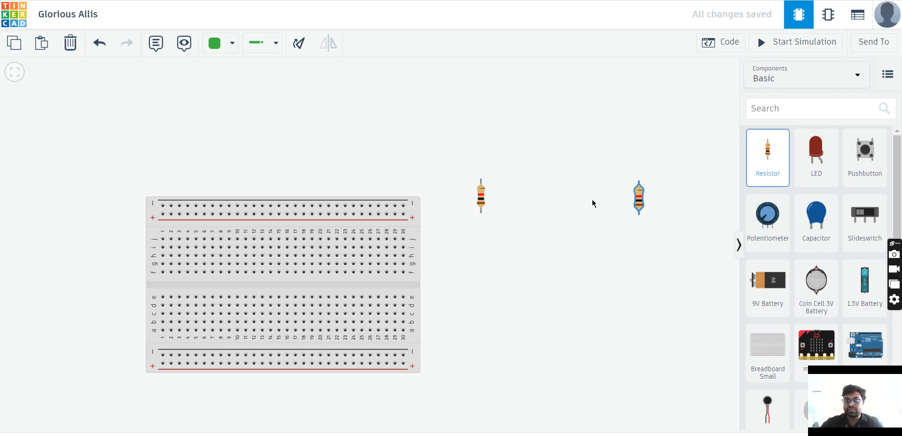
click(547, 198)
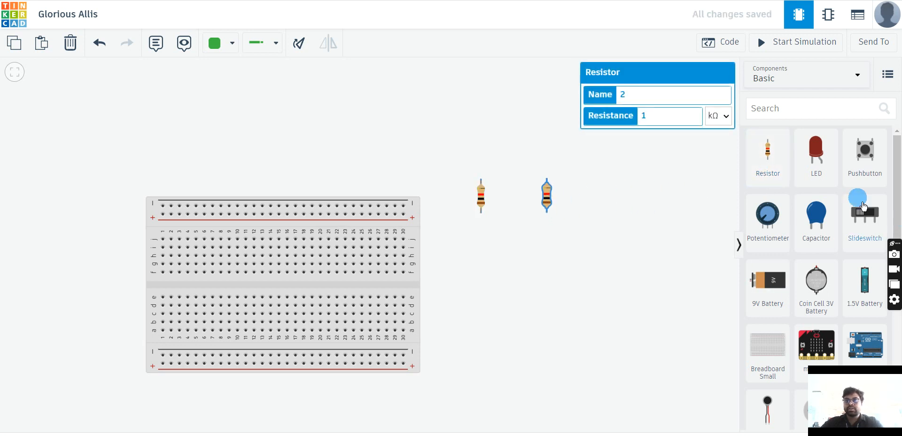
- Rotate both resistors from vertical to horizontal
click(485, 201)
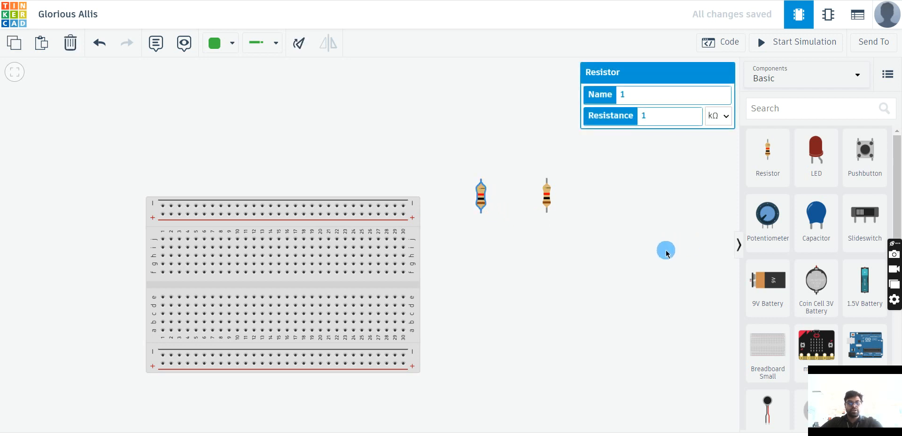
key(ctrl+r)
key(ctrl+r)
key(ctrl+r)
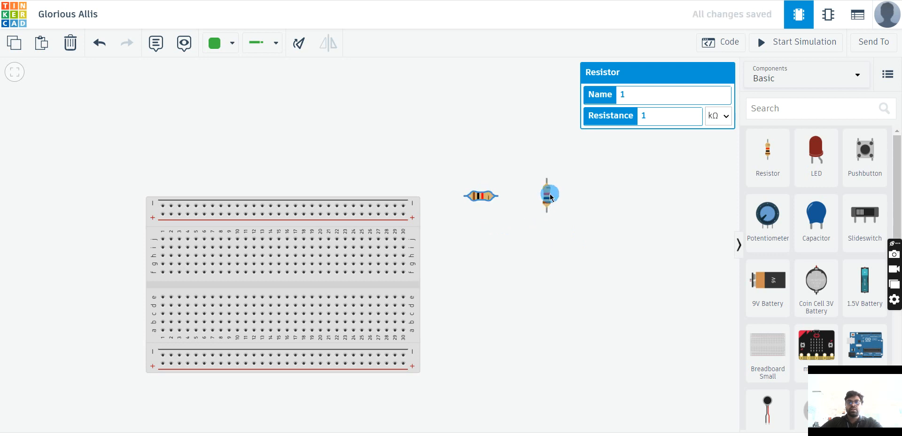
click(548, 199)
key(ctrl+r)
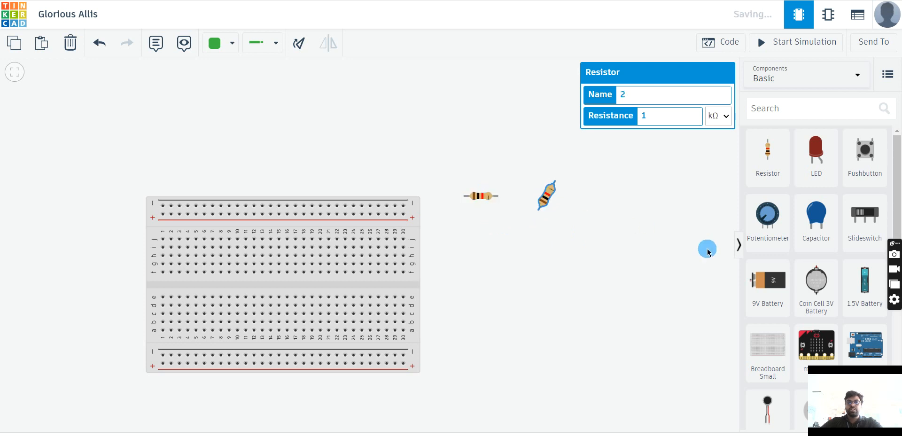
key(ctrl+r)
key(ctrl+r)
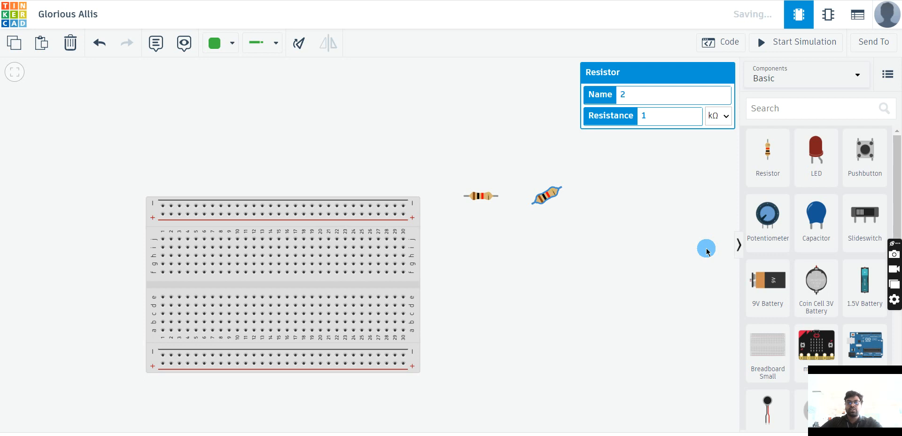
- Place the first resistor in row h across columns 7 to 11 and the second in row i across columns 11 to 15
drag(481, 201, 233, 257)
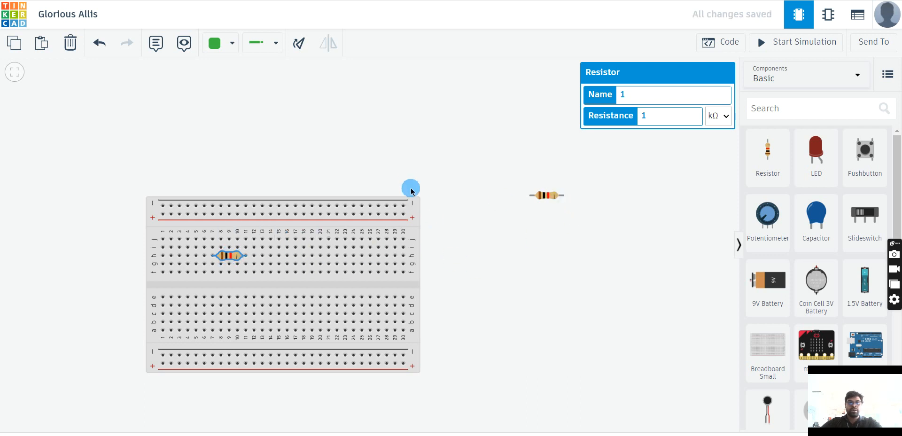
scroll(410, 183, up, 1)
scroll(409, 183, up, 1)
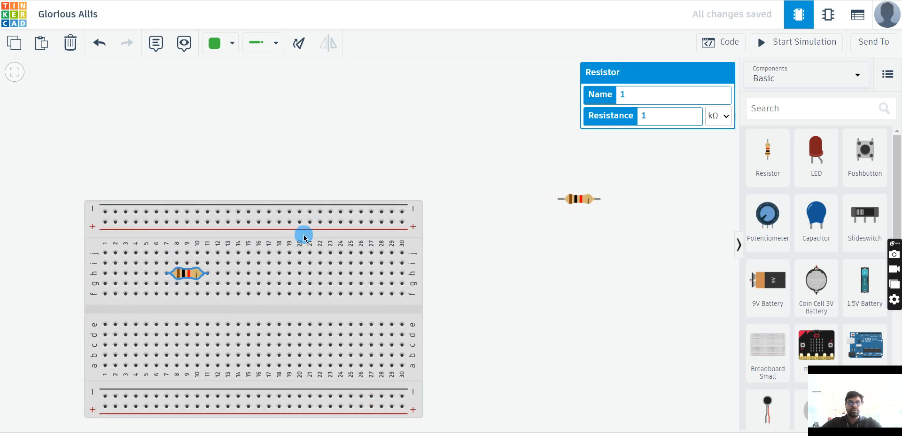
drag(304, 238, 326, 181)
click(571, 199)
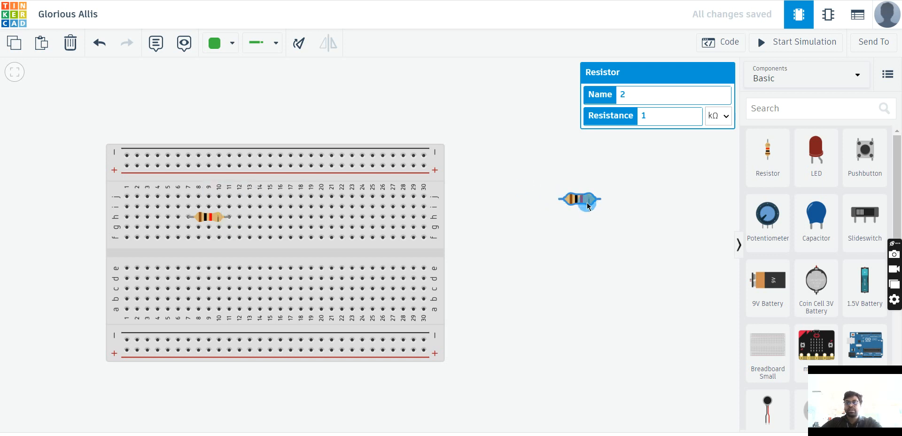
drag(581, 203, 252, 209)
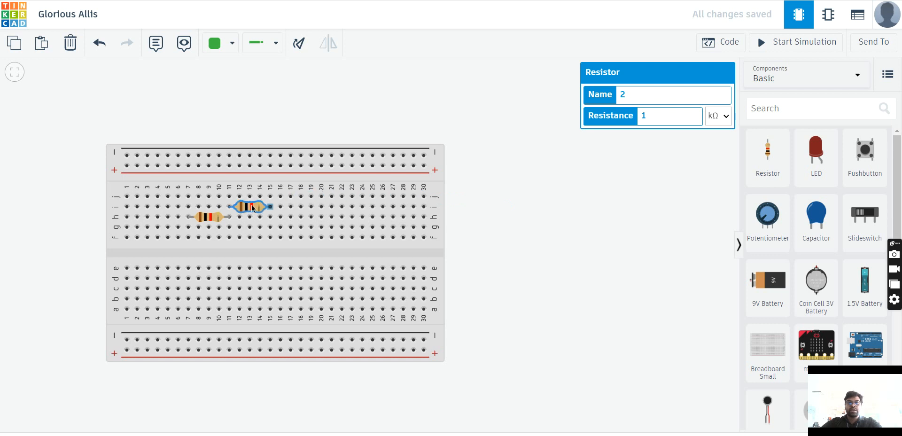
click(352, 105)
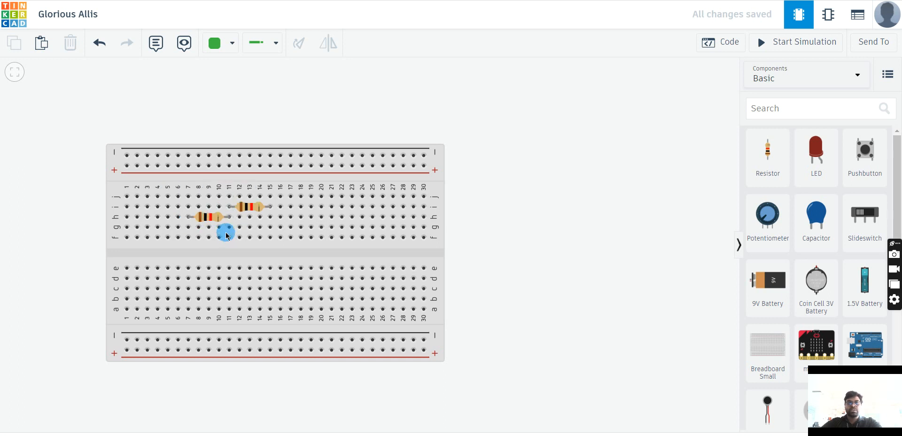
- Attach a note reading R1 to the resistor in row h
click(257, 212)
click(205, 220)
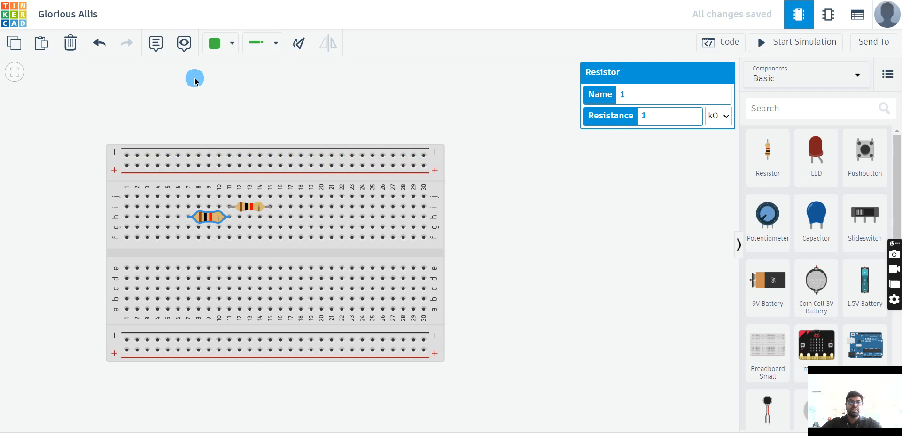
click(155, 42)
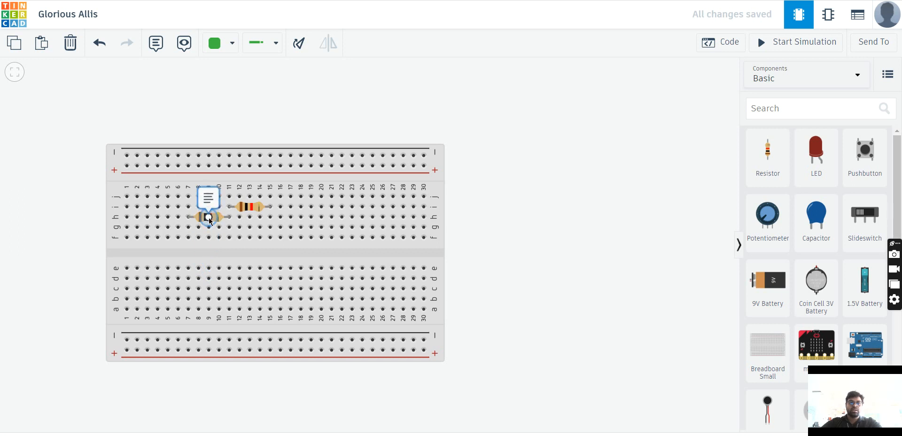
click(209, 221)
click(227, 203)
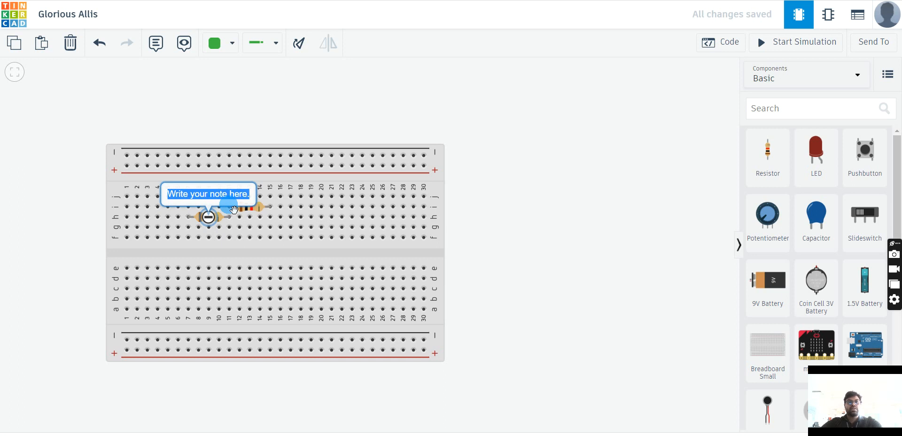
key(BackSpace)
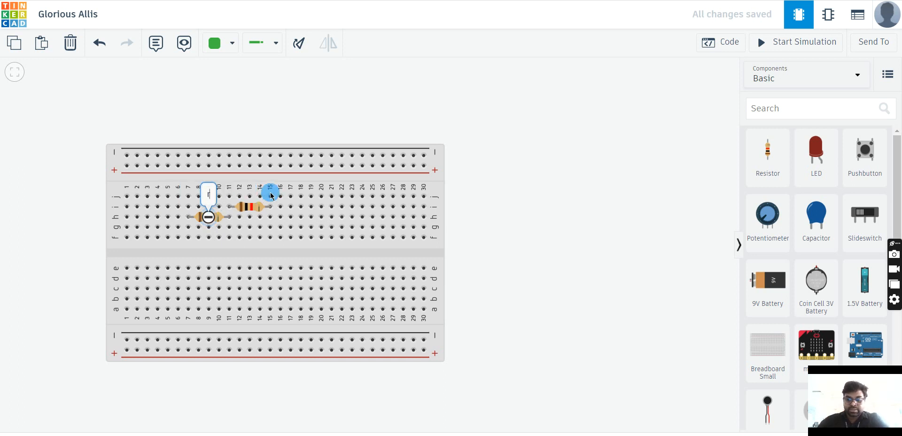
key(ctrl+z)
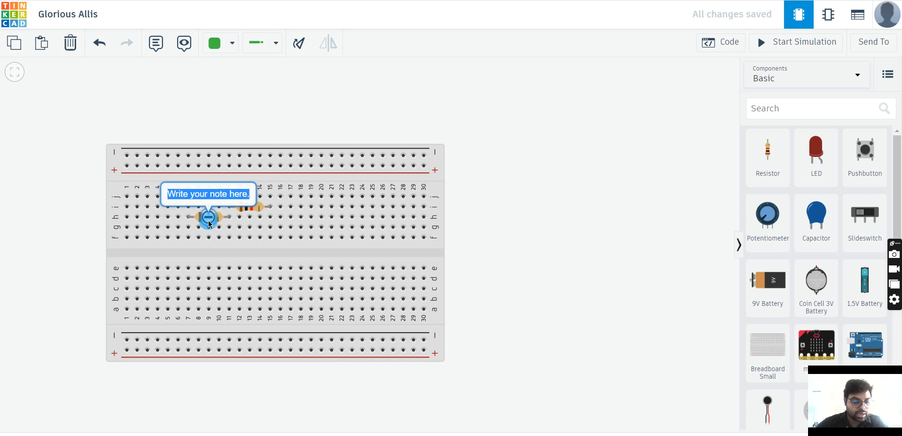
text(R)
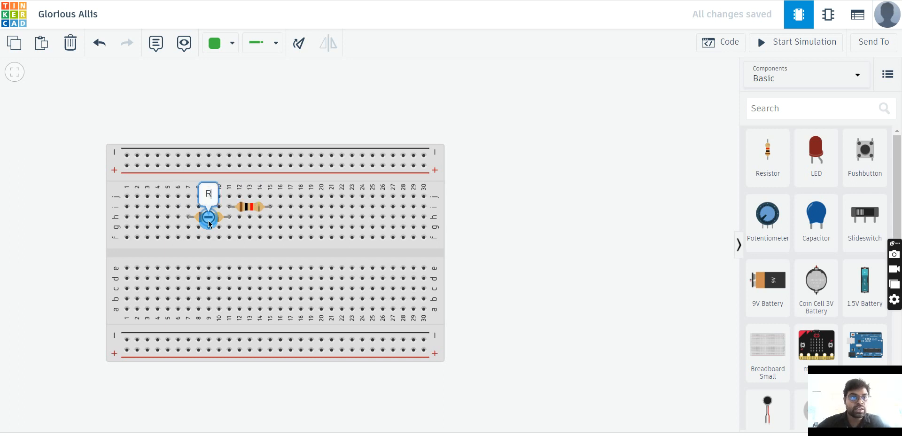
text(1)
click(590, 173)
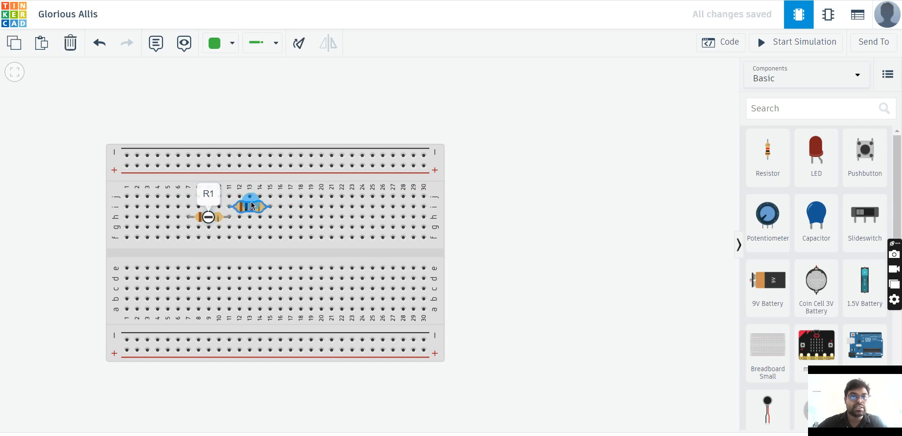
- Attach a note reading R2 to the resistor in row i
click(166, 55)
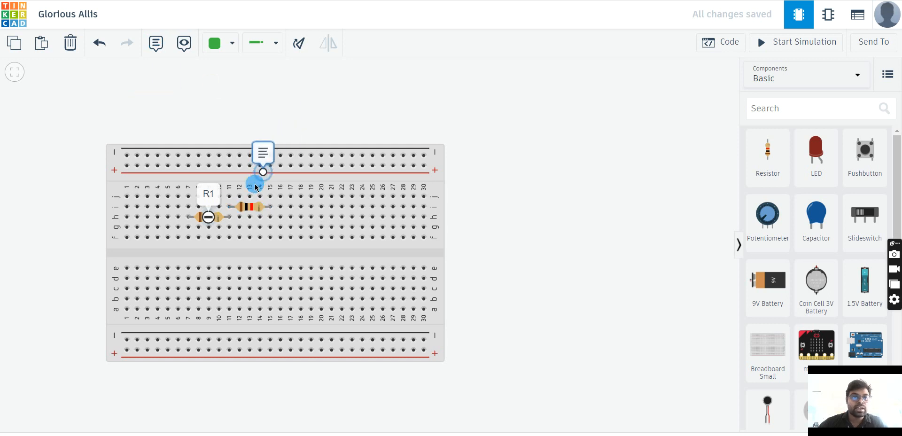
click(266, 202)
triple_click(262, 190)
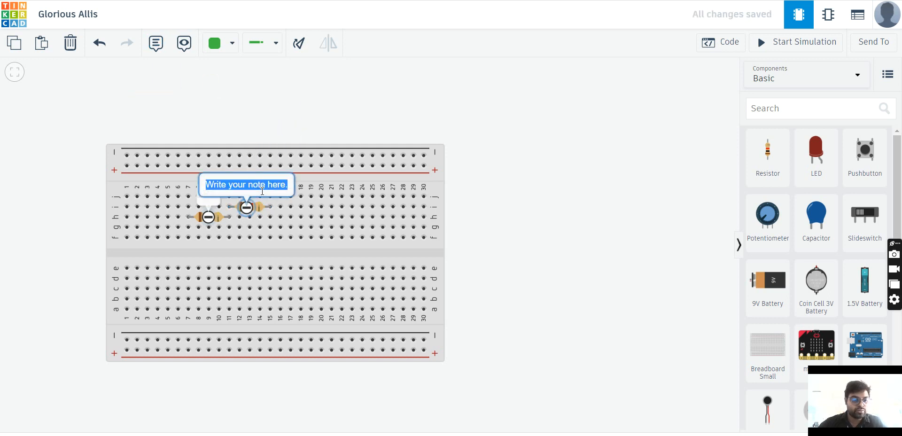
text(R2)
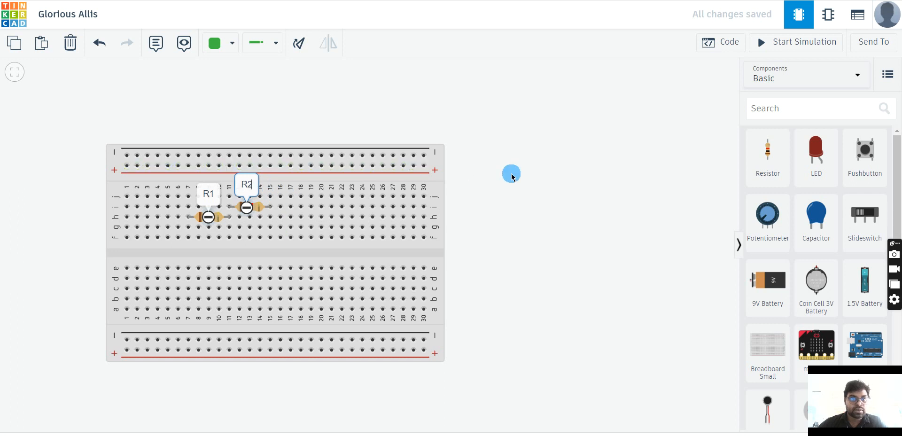
click(517, 176)
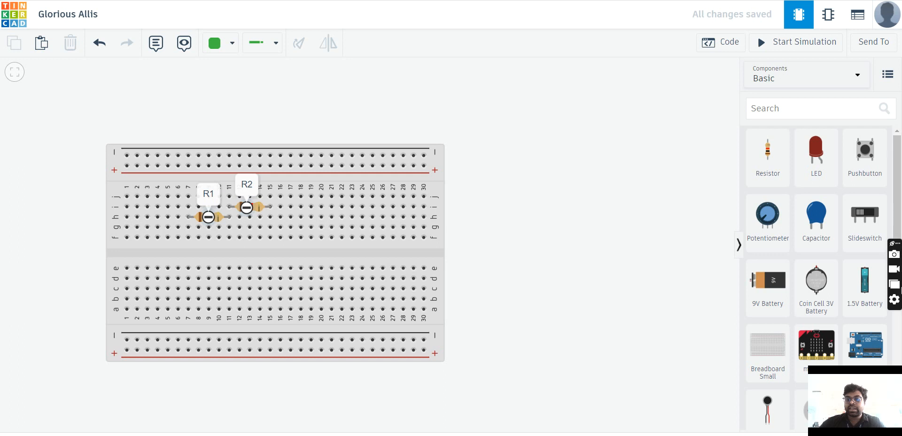
- Add a multimeter and position it just above the breadboard, over the resistors
drag(888, 381, 826, 137)
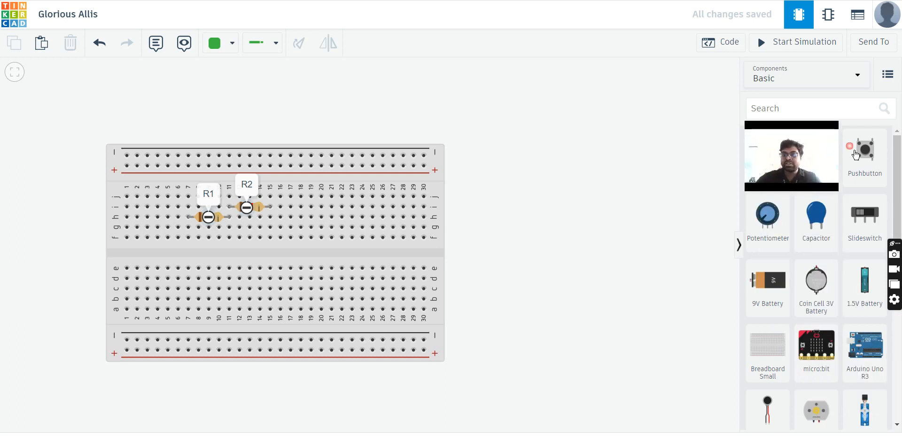
drag(896, 160, 895, 282)
drag(823, 408, 502, 137)
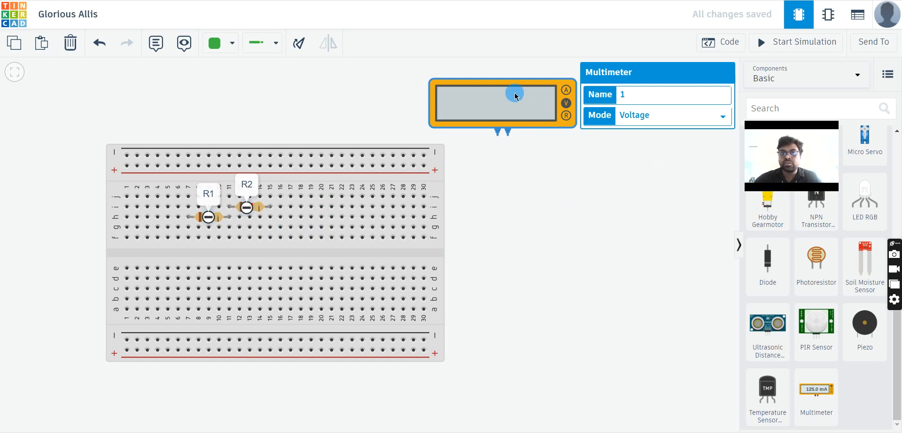
drag(510, 108, 235, 117)
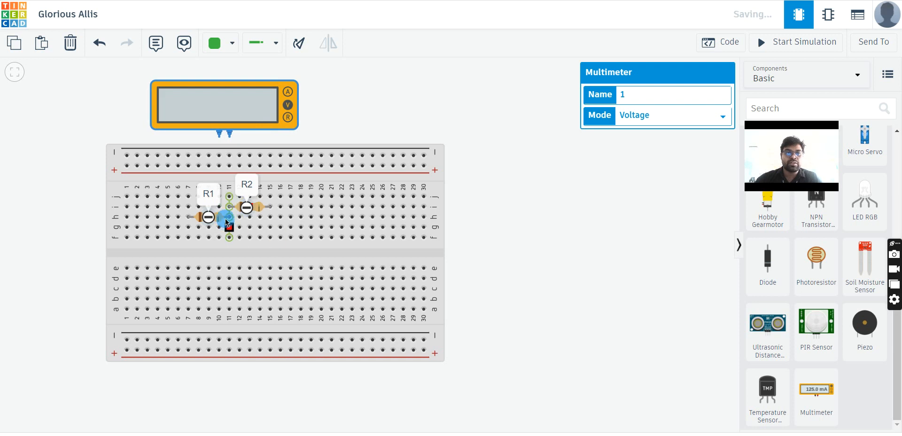
- Collapse the R1 note and hide all notes in the circuit
mouse_move(216, 216)
mouse_down()
mouse_move(248, 211)
mouse_move(225, 219)
mouse_up()
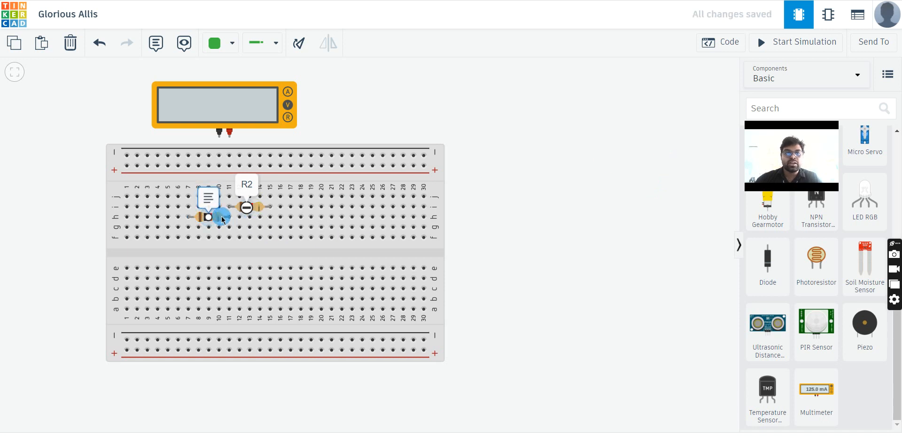
click(218, 217)
click(630, 178)
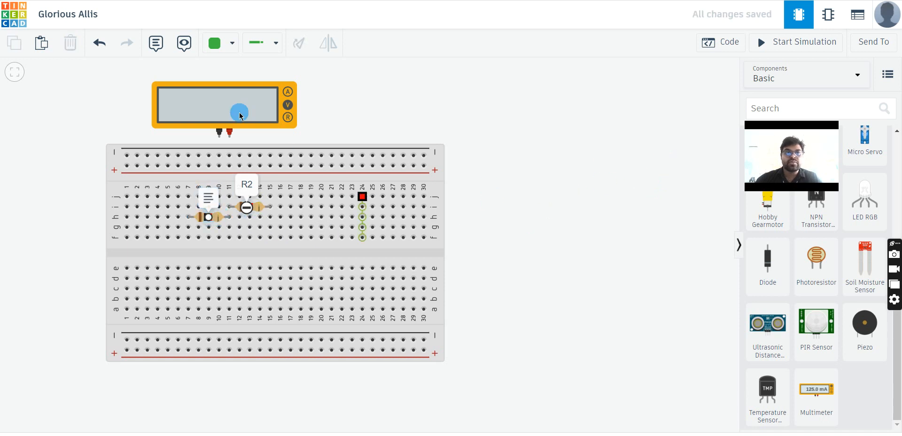
click(190, 44)
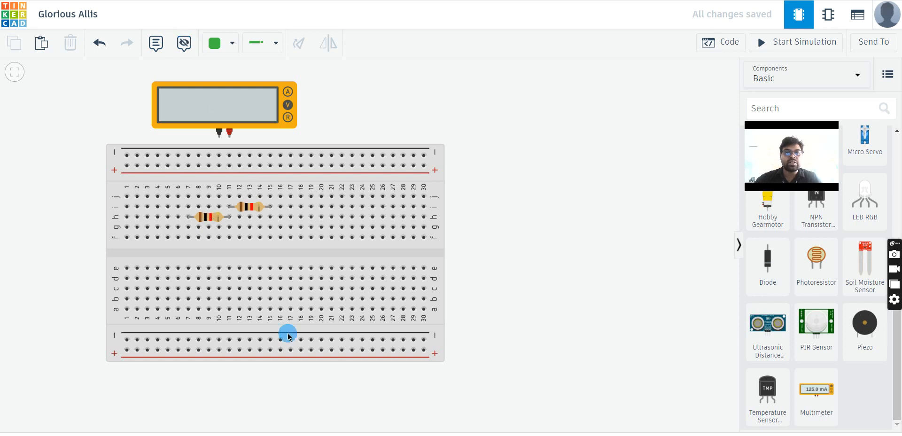
- Set the resistance of the resistor in row h to 5 kΩ
click(217, 220)
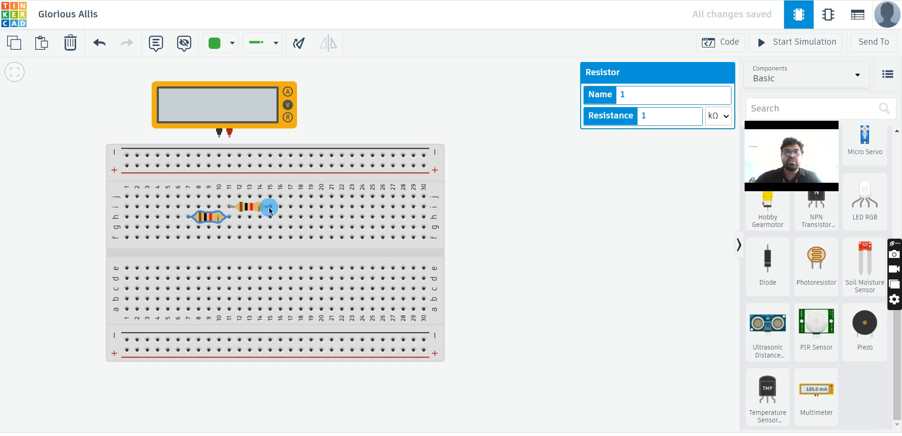
click(251, 206)
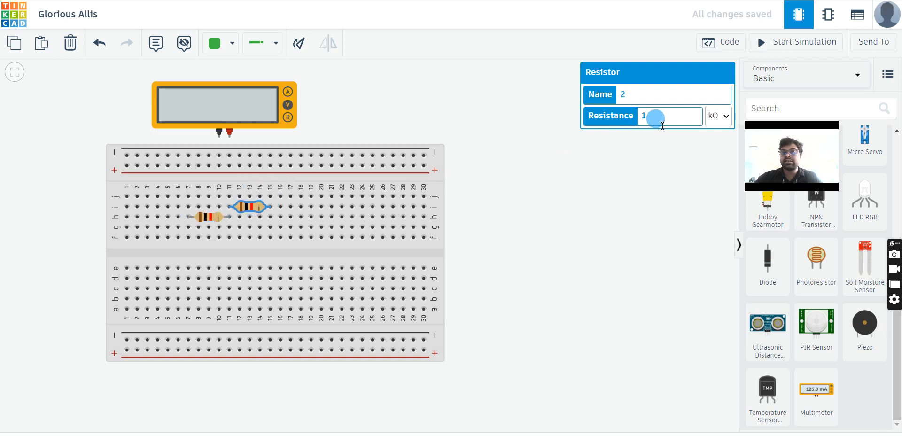
click(613, 178)
click(211, 216)
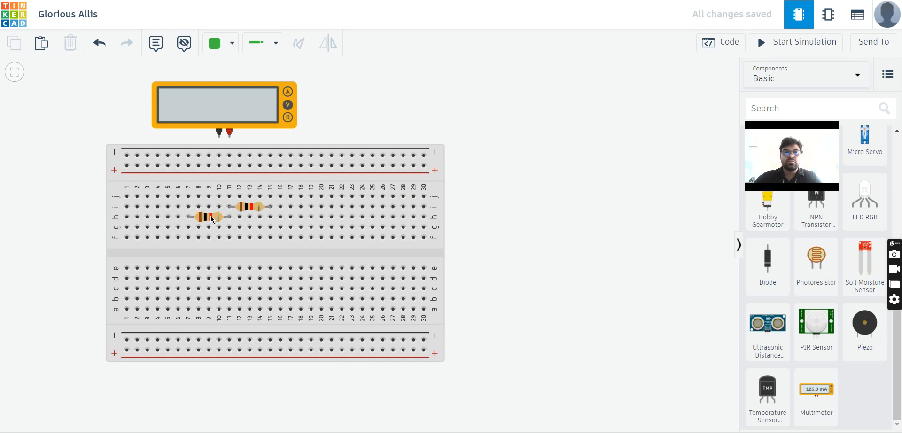
click(663, 116)
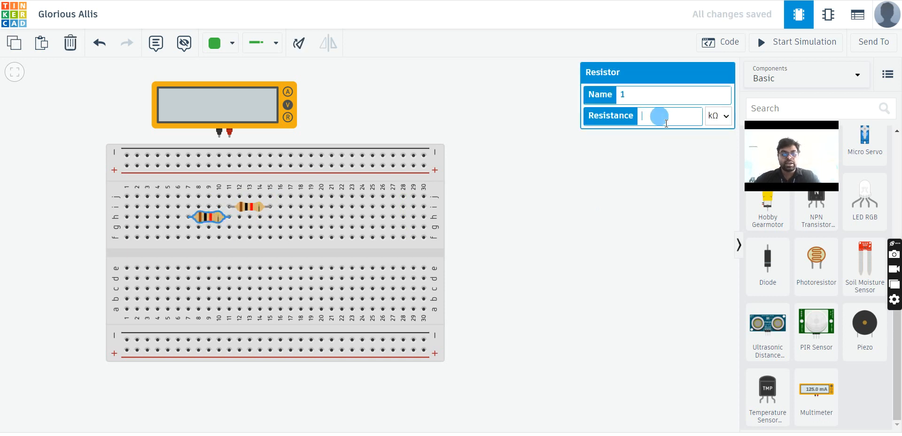
text(5)
click(572, 219)
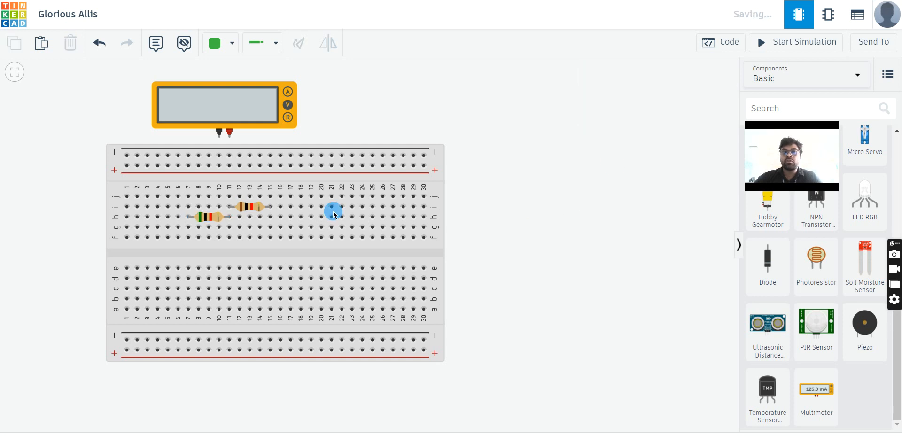
- Set the resistance of the resistor in row i to 4 kΩ
click(254, 206)
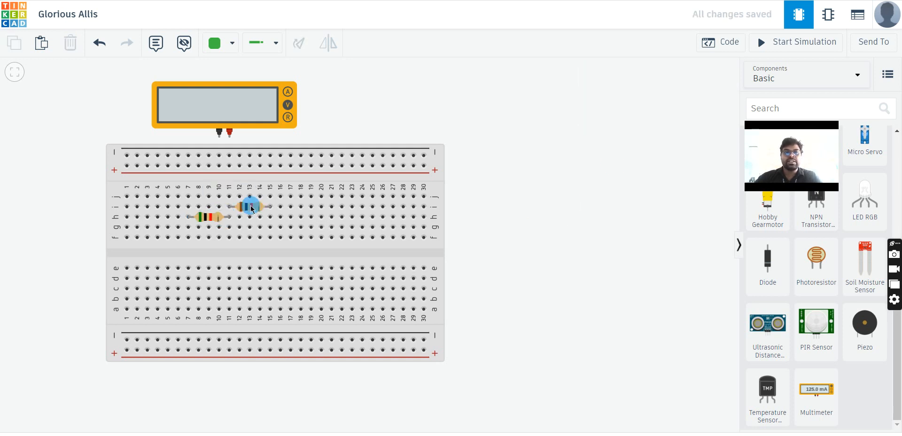
click(653, 120)
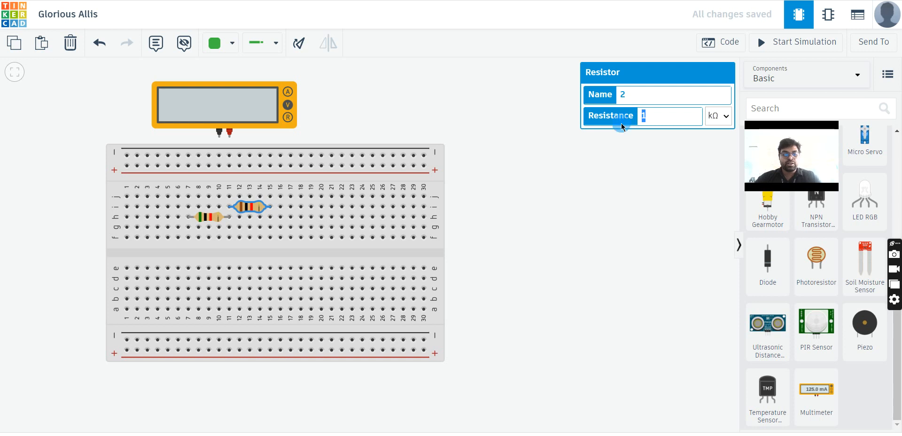
click(600, 198)
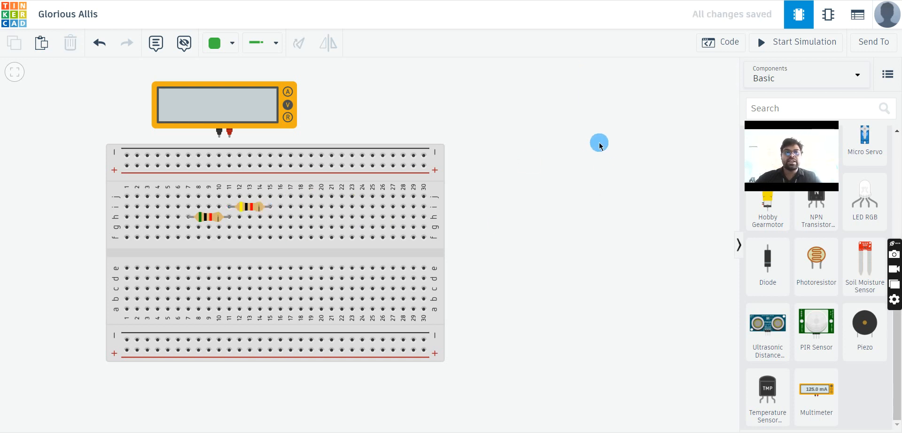
- Wire the multimeter's negative terminal to breadboard hole j7 and its positive terminal to hole j15
click(219, 138)
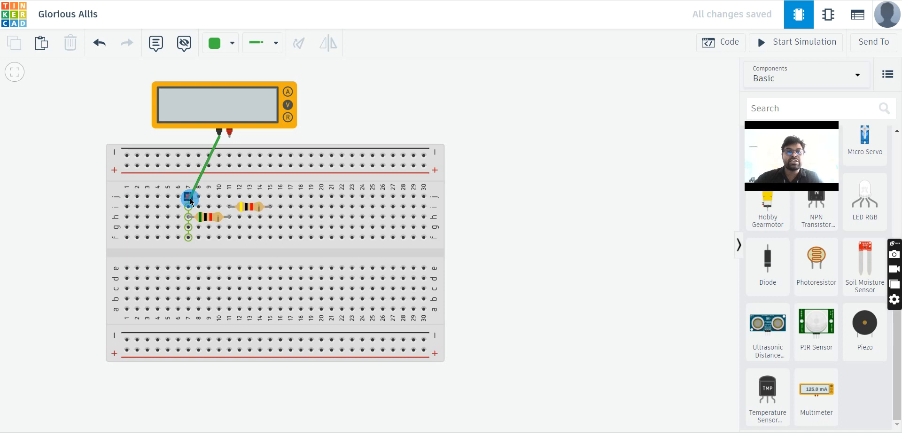
click(190, 201)
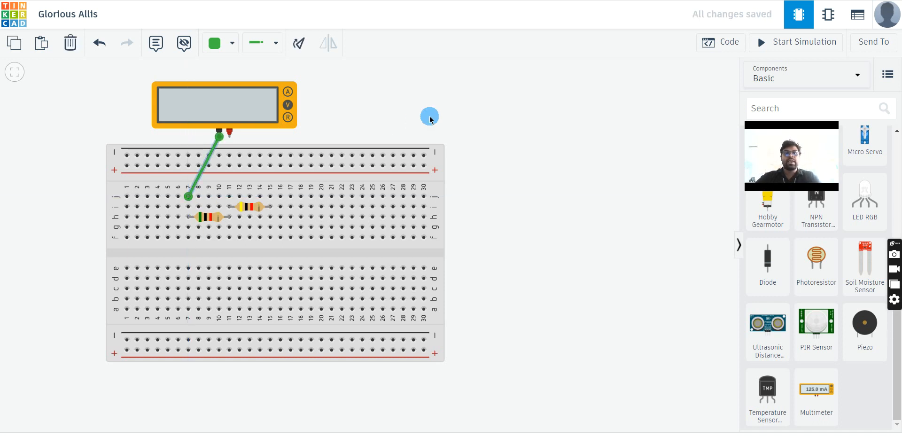
click(231, 136)
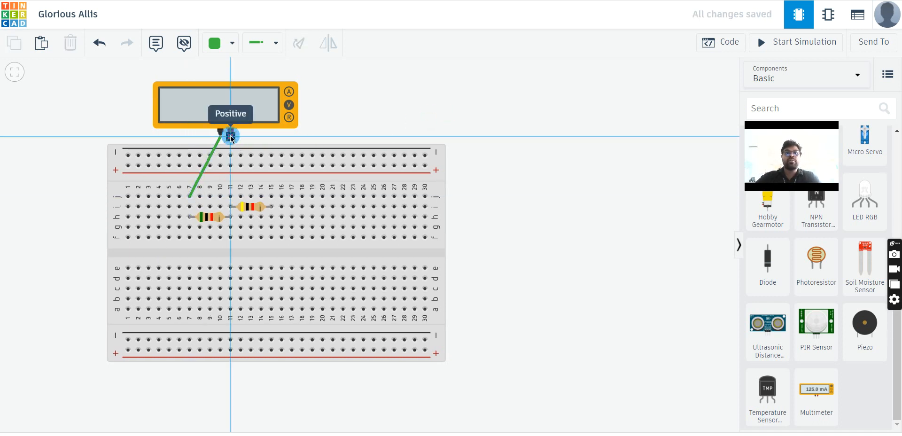
click(272, 197)
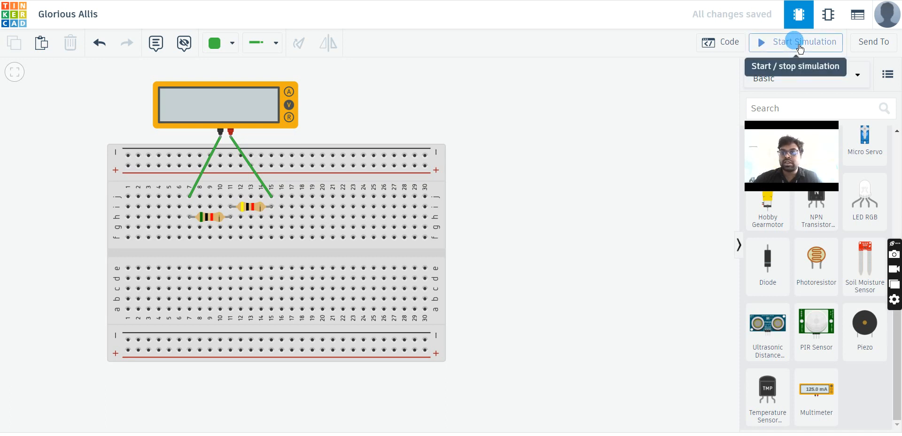
mouse_move(792, 158)
mouse_down()
mouse_move(672, 362)
mouse_move(60, 435)
mouse_up()
click(123, 403)
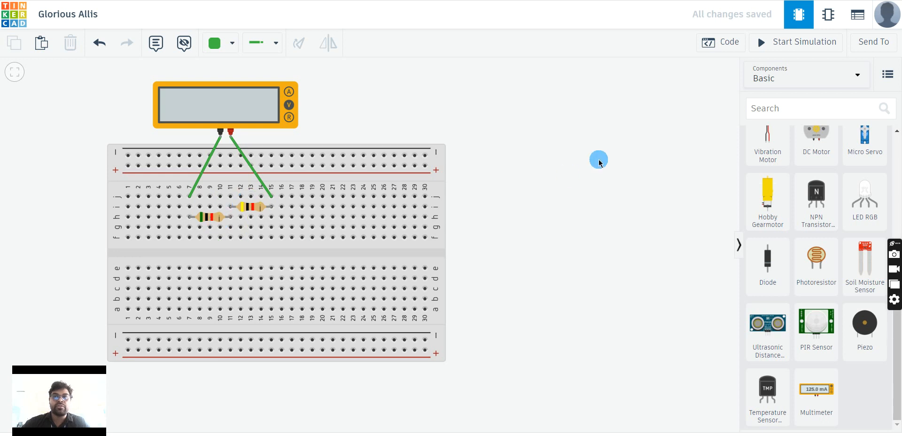
- Run the simulation with the multimeter in voltage mode and stop it
click(782, 43)
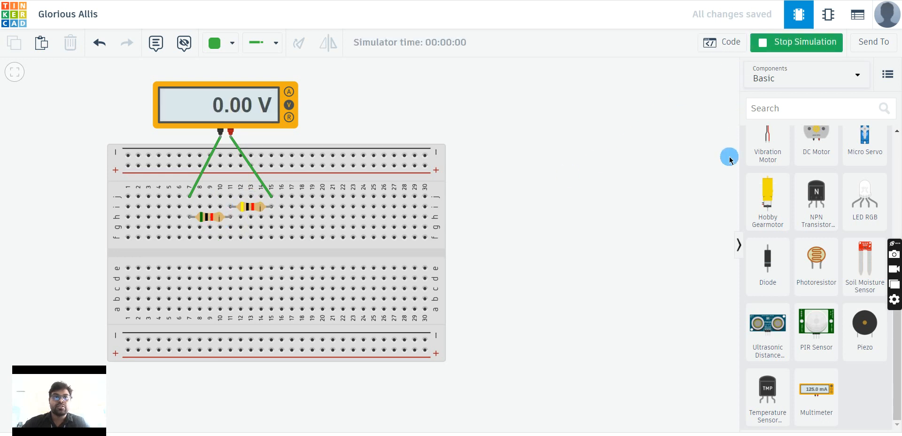
click(810, 44)
- Set the multimeter's mode to Resistance and deselect it
click(223, 102)
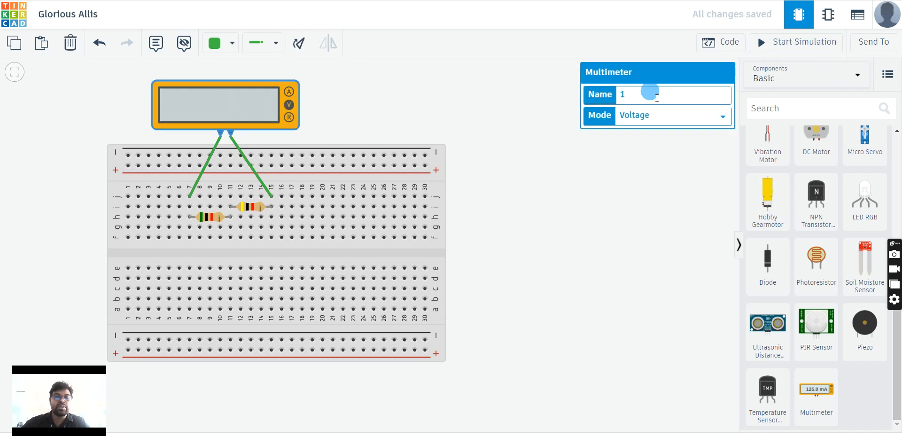
click(707, 116)
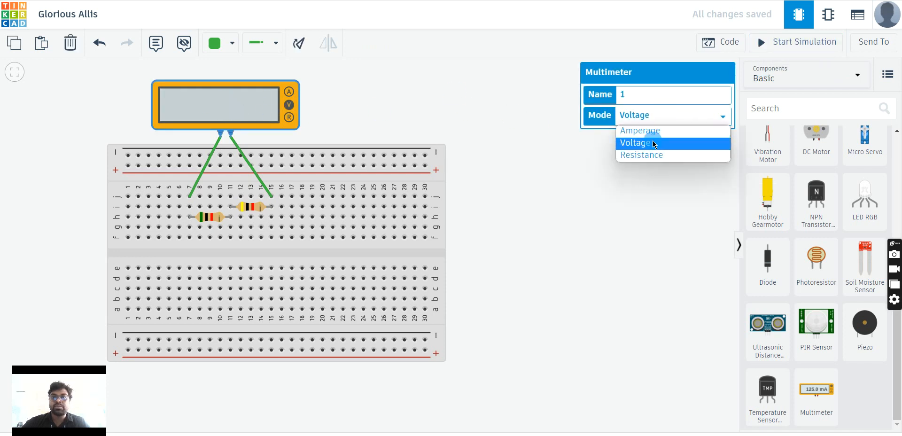
click(204, 111)
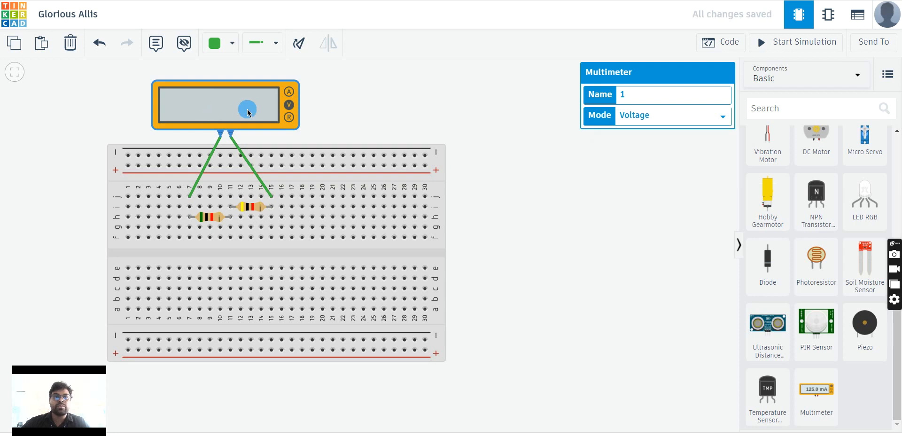
click(705, 116)
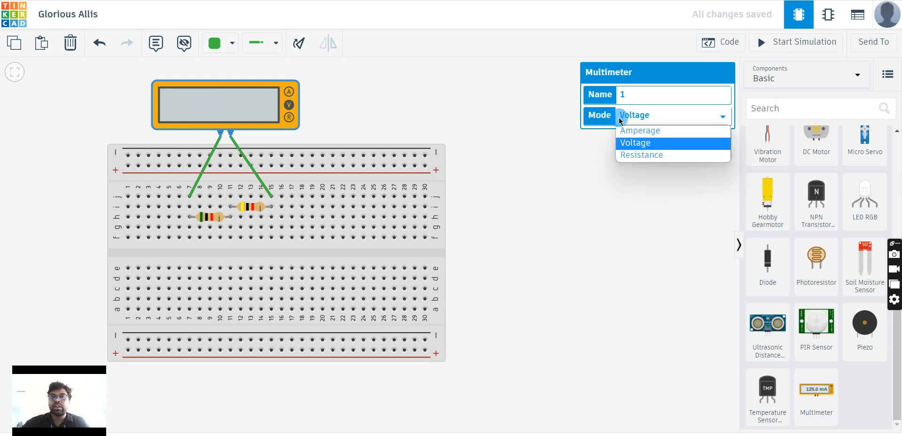
click(660, 156)
click(502, 99)
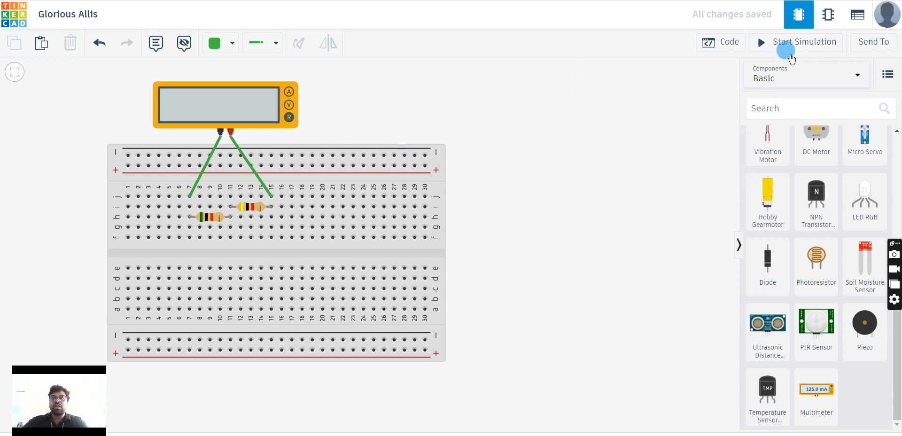
- Run the simulation to measure the total series resistance and check the resistance values of both resistors
click(797, 42)
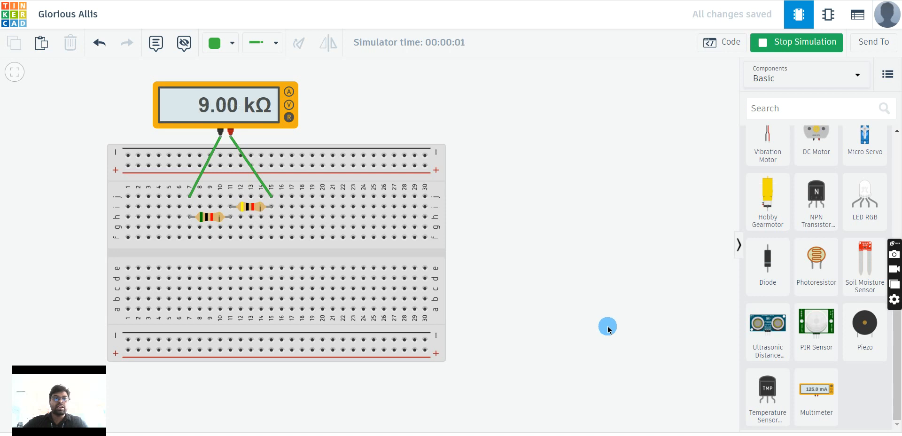
click(212, 220)
click(250, 206)
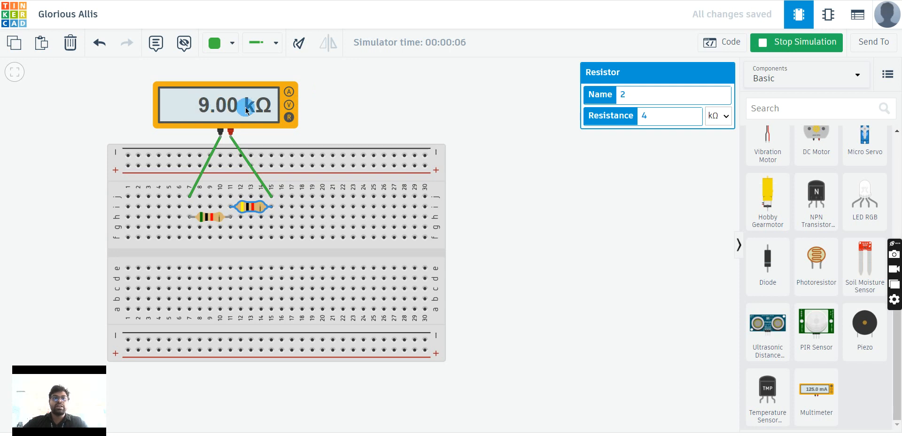
click(456, 121)
- Stop the simulation and start it again to repeat the resistance measurement
click(786, 55)
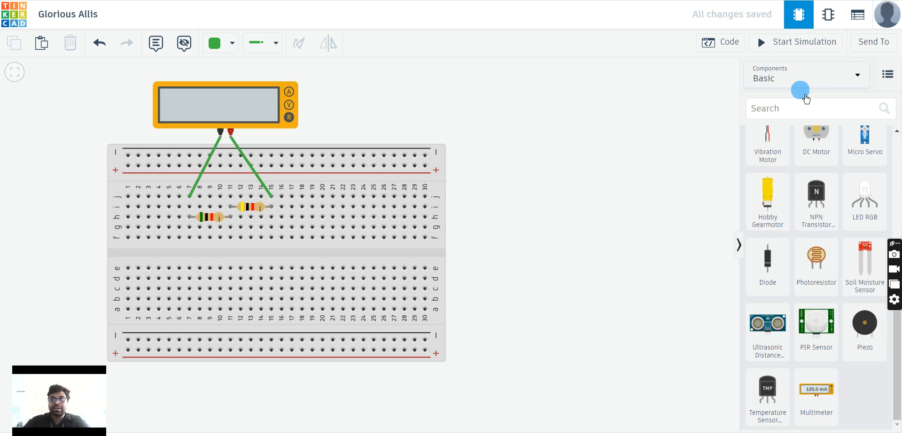
click(804, 42)
click(767, 41)
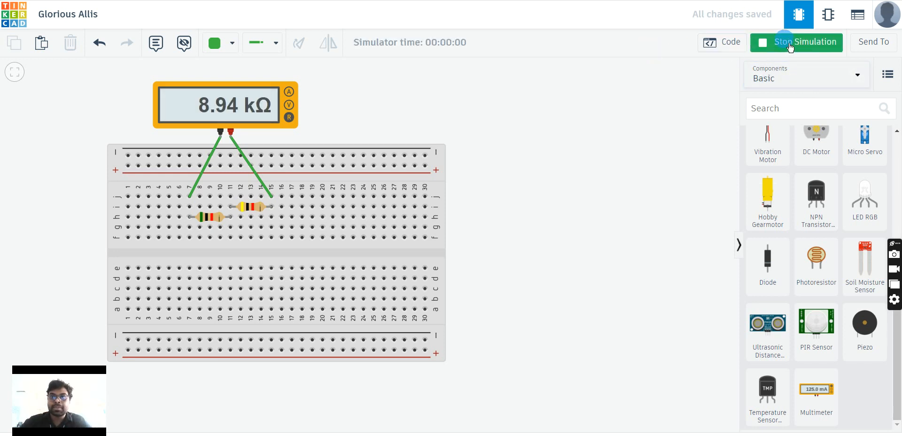